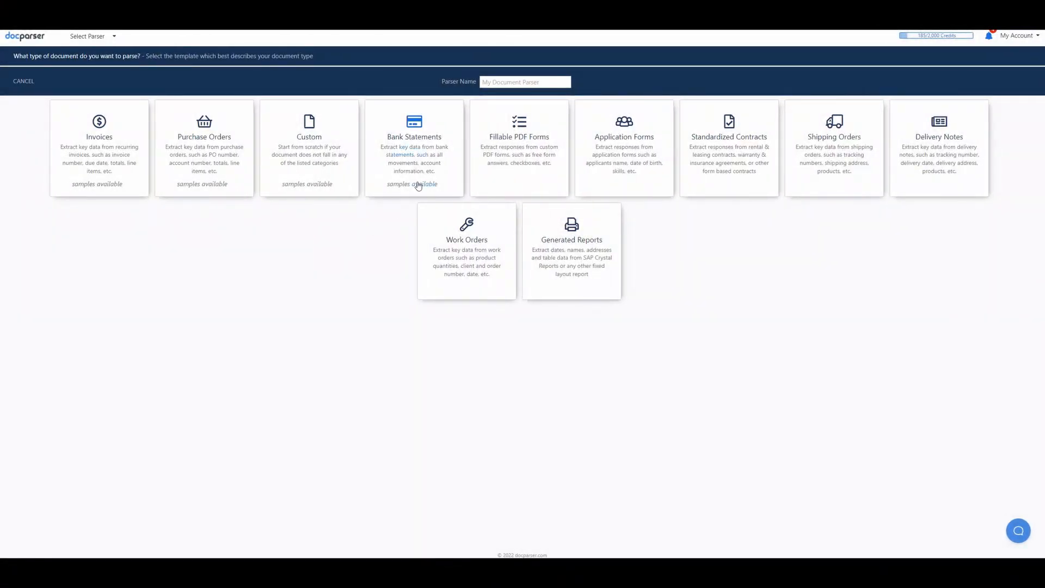
- Name the new parser 'Invoice Parser' and choose the Invoices template for it
{"action": "left_click", "coordinate": [495, 83]}
{"action": "type", "text": "Inv"}
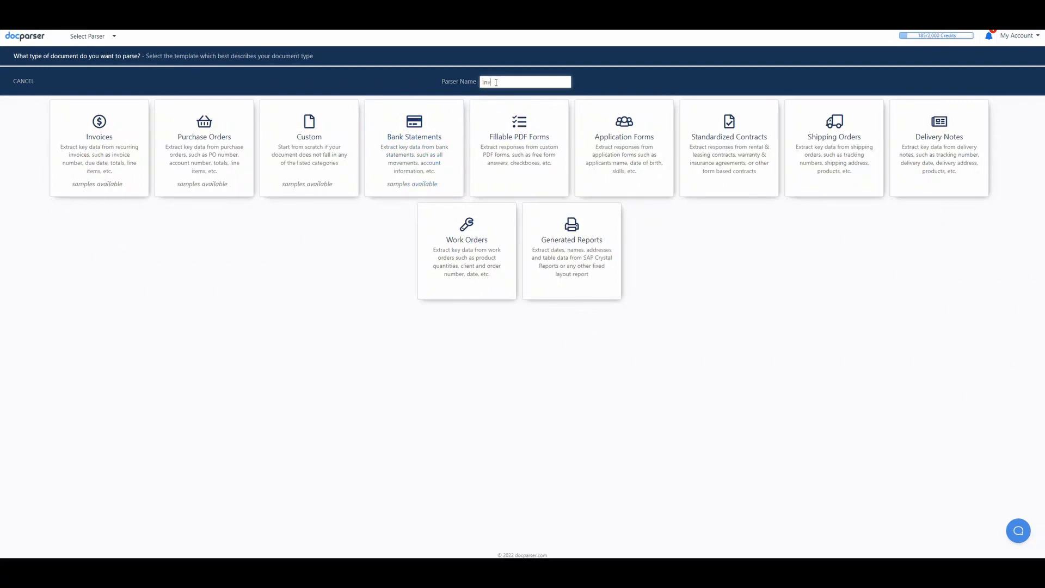
{"action": "type", "text": "oice Parser"}
{"action": "left_click", "coordinate": [96, 156]}
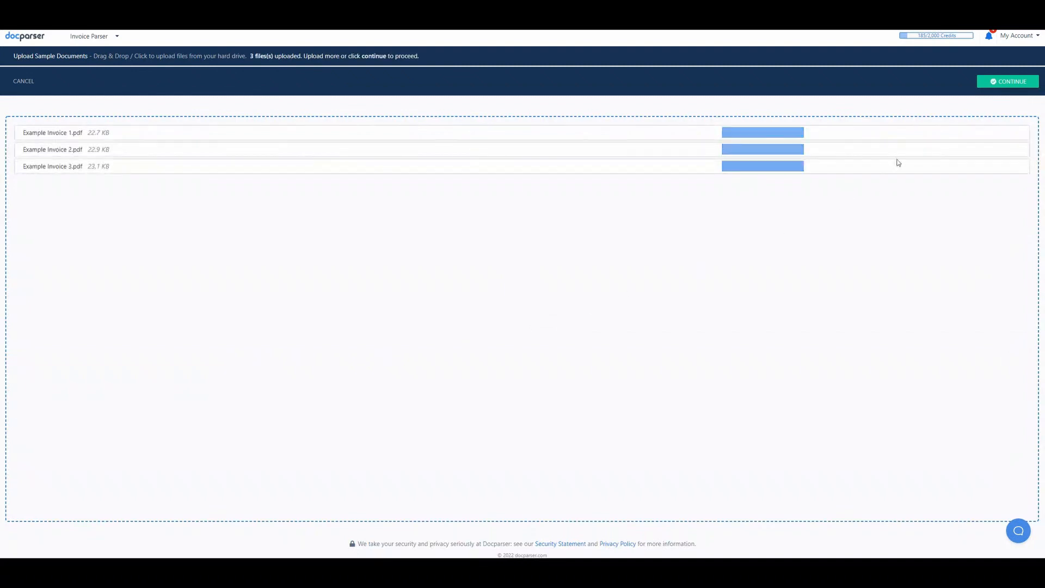
- Finish the sample upload and view the parsing rules via Example Invoice 3.pdf's parsed data
{"action": "left_click", "coordinate": [1003, 85]}
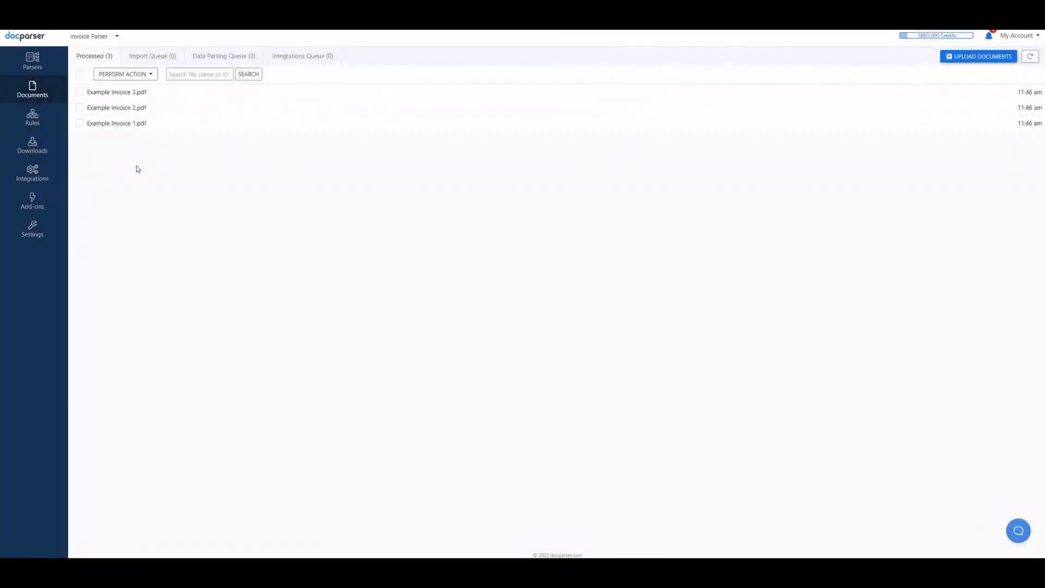
{"action": "left_click", "coordinate": [132, 92]}
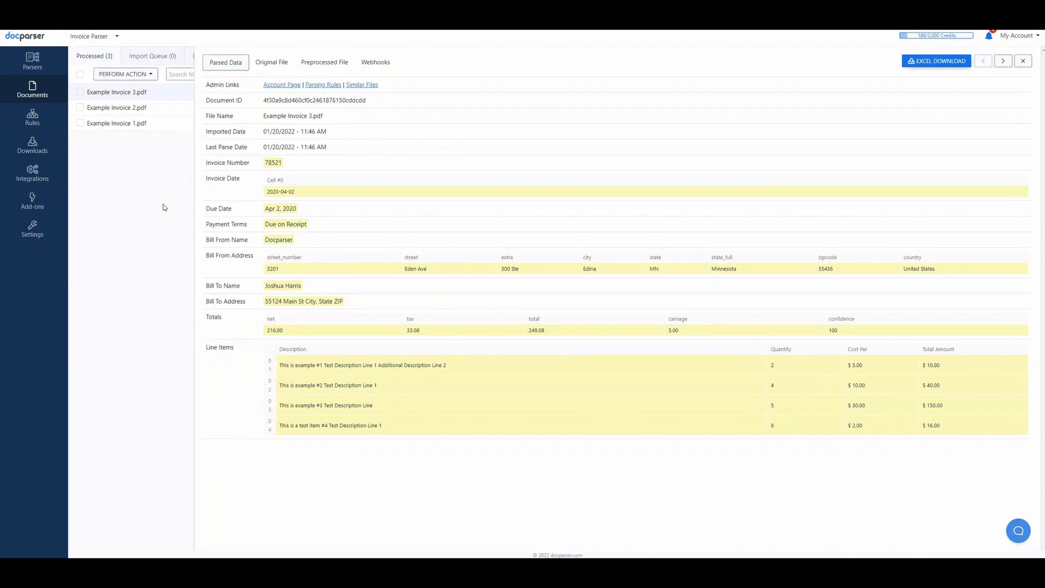
{"action": "left_click", "coordinate": [33, 118]}
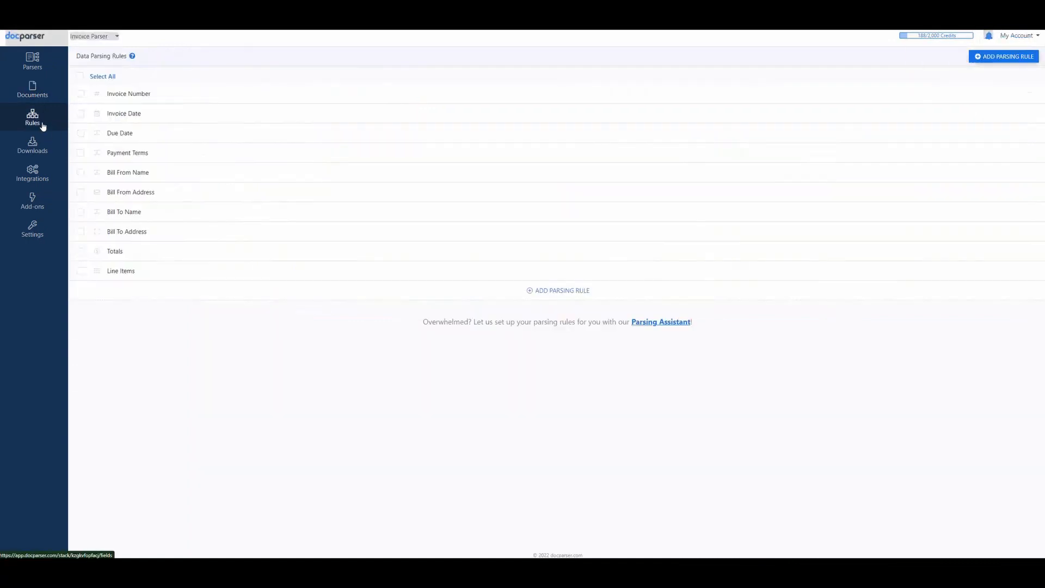
- Delete the Bill To Name and Bill To Address rules through Bulk Actions, leaving eight rules
{"action": "left_click", "coordinate": [80, 212]}
{"action": "left_click", "coordinate": [80, 231]}
{"action": "left_click", "coordinate": [923, 56]}
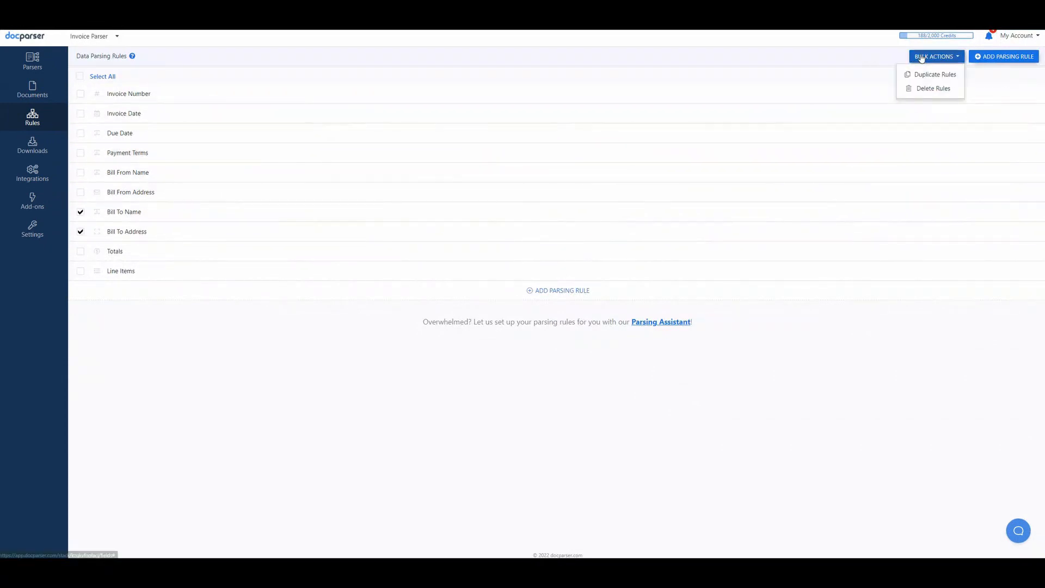
{"action": "left_click", "coordinate": [922, 89]}
{"action": "left_click", "coordinate": [627, 116]}
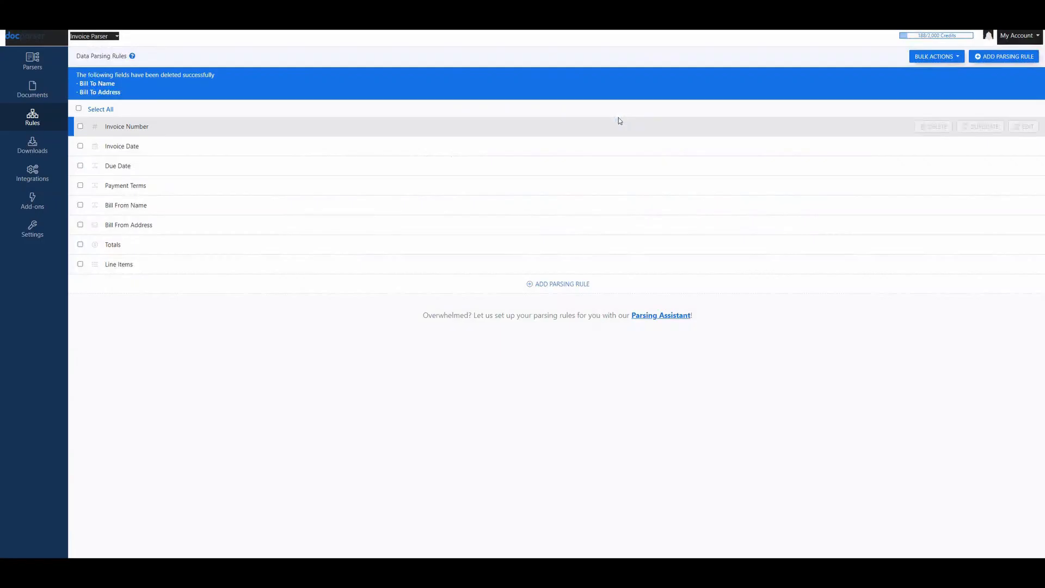
- Select all three example invoices in Documents and move them to the parse queue
{"action": "left_click", "coordinate": [30, 94]}
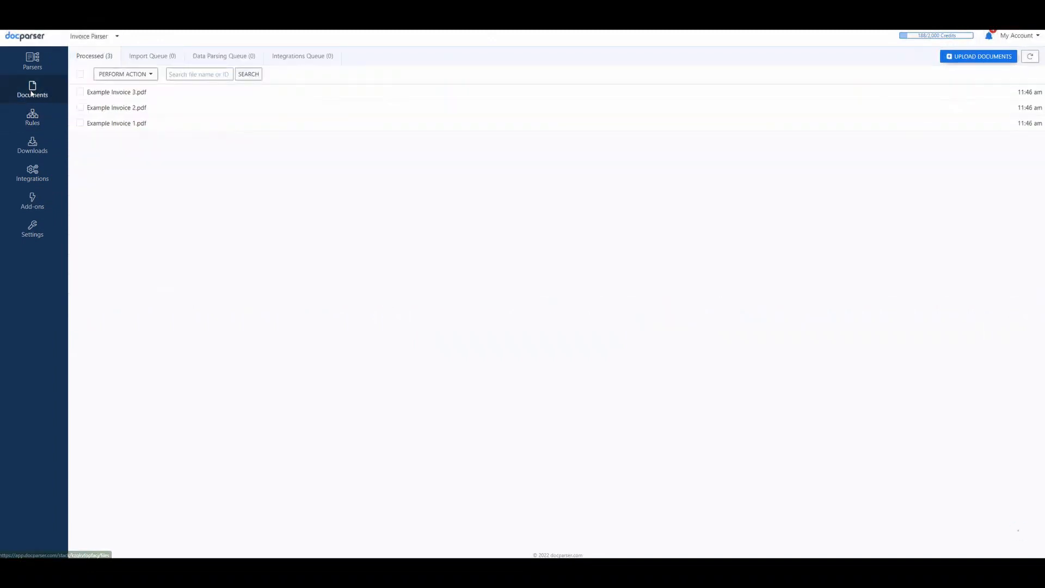
{"action": "left_click", "coordinate": [80, 74]}
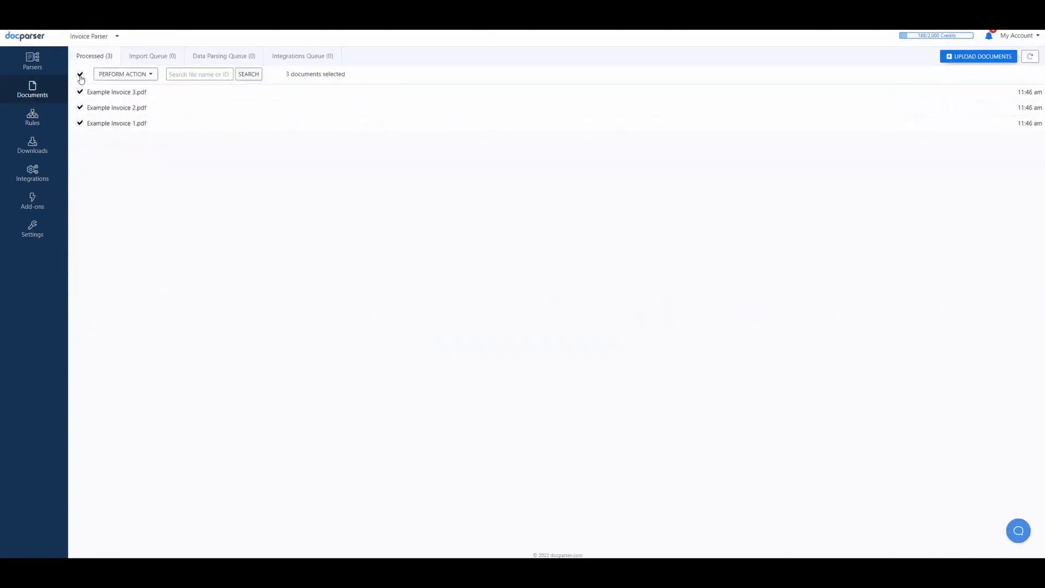
{"action": "left_click", "coordinate": [118, 74]}
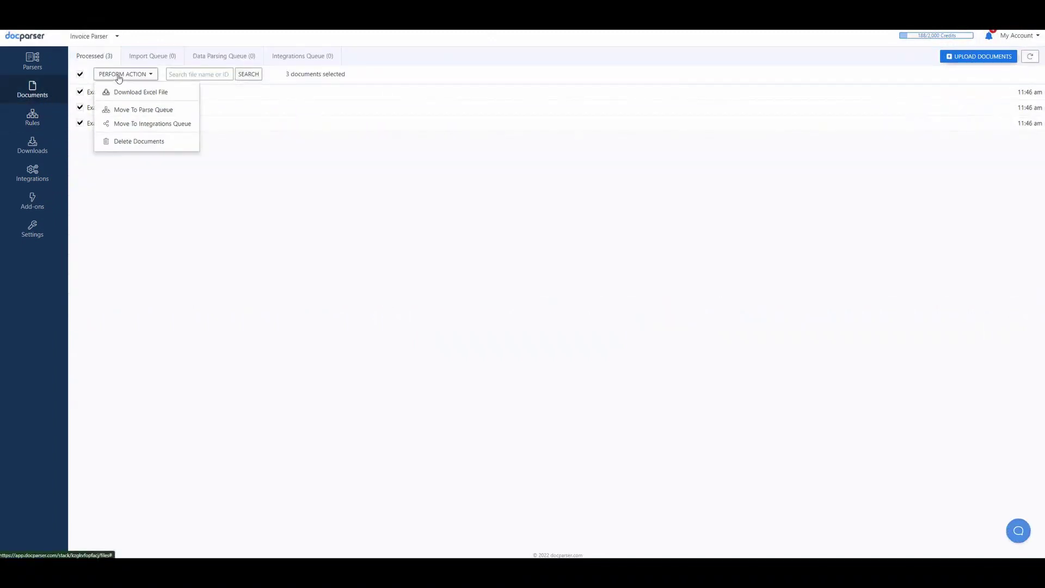
{"action": "left_click", "coordinate": [151, 110]}
{"action": "left_click", "coordinate": [636, 100]}
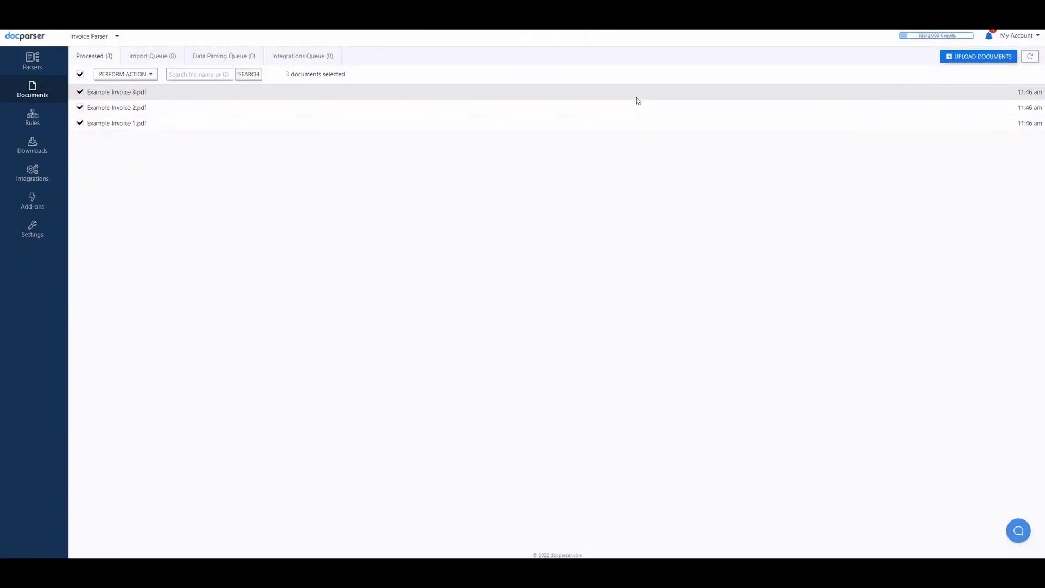